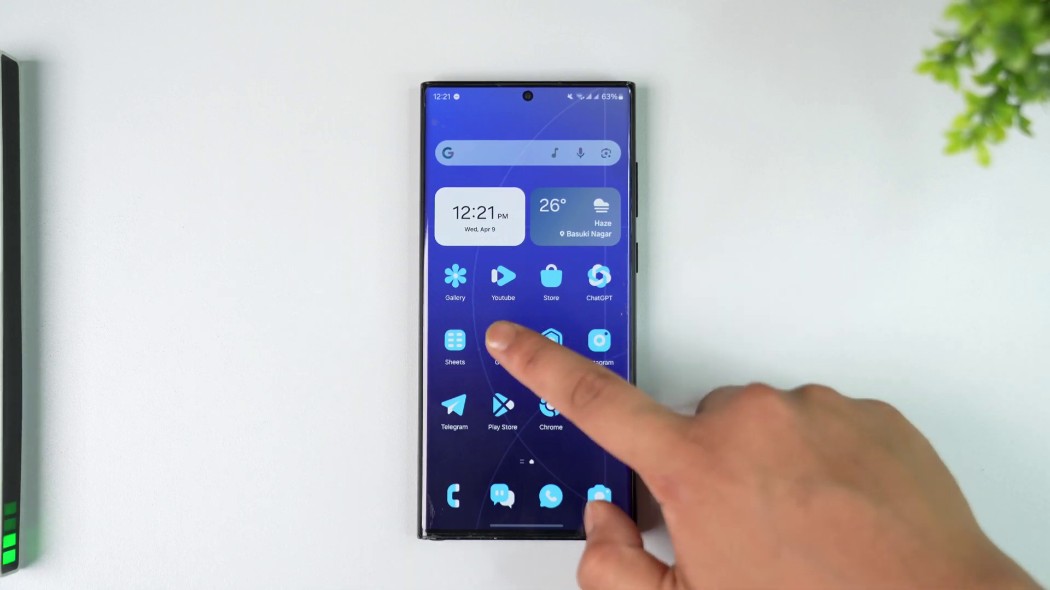
Step: Open Gmail and reach Manage your Google Account from the profile avatar
left_click(503, 340)
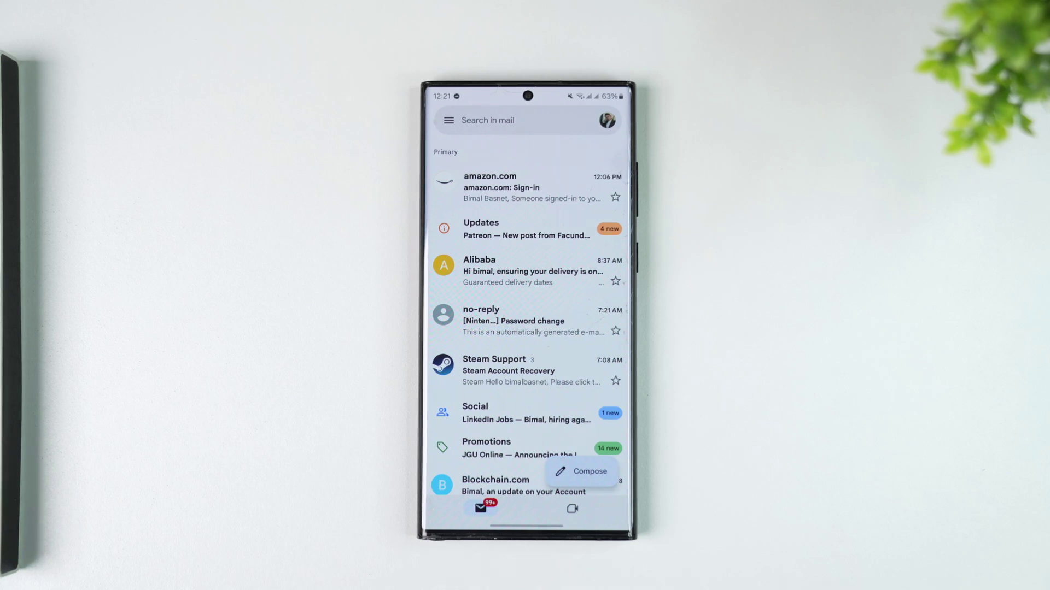
left_click(607, 121)
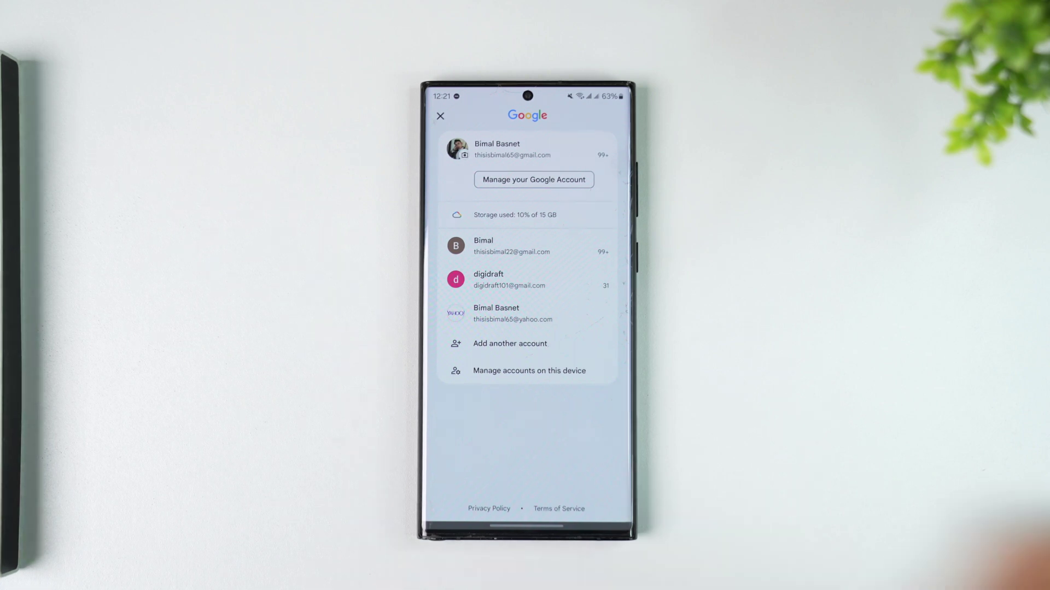
left_click(557, 180)
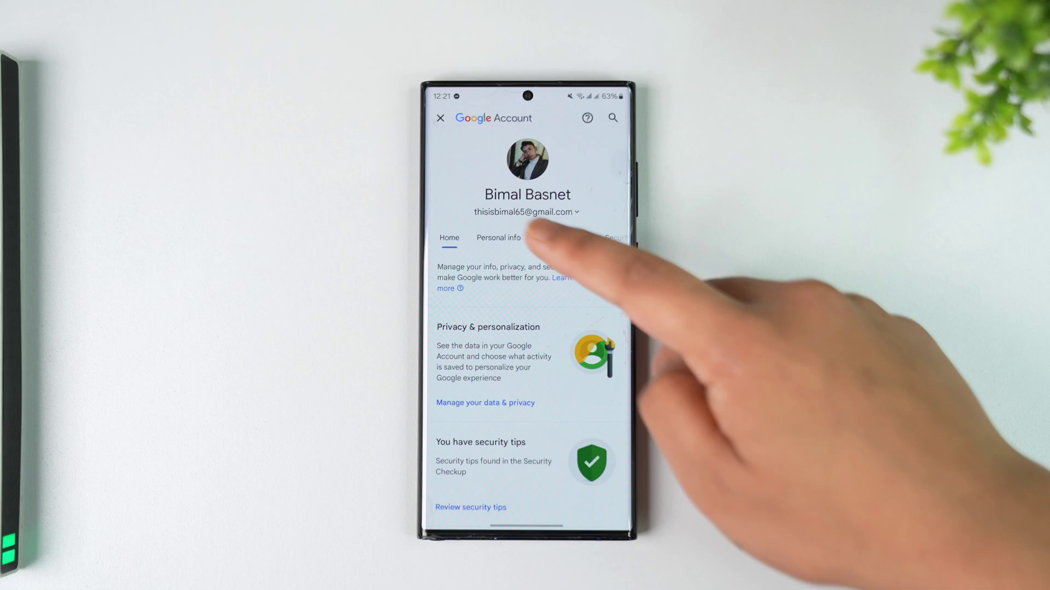
Step: Go to Personal info and open the Name row under Basic info
left_click(489, 238)
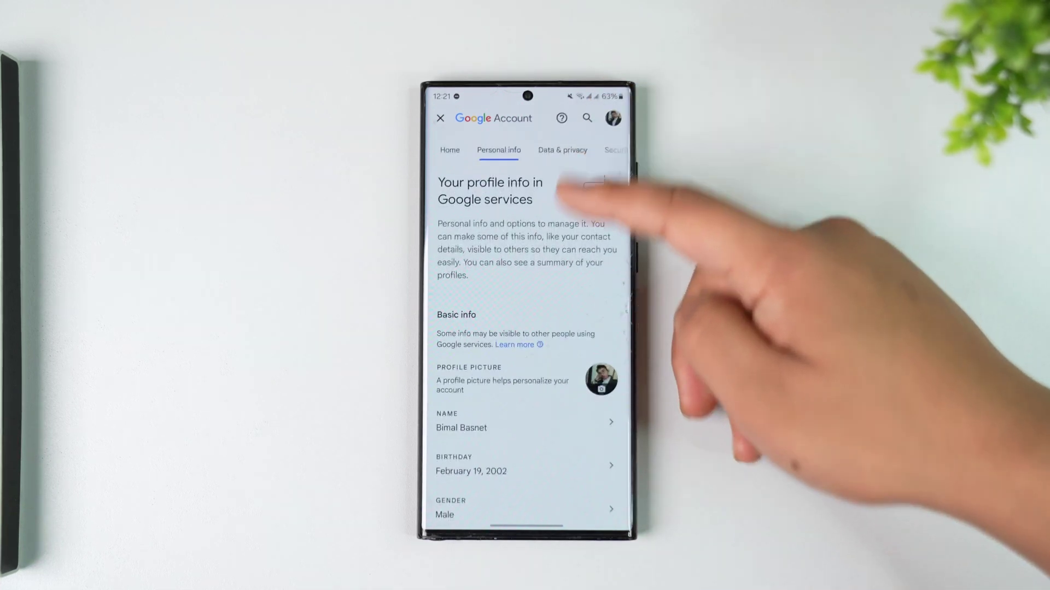
scroll(546, 337, "down", 3)
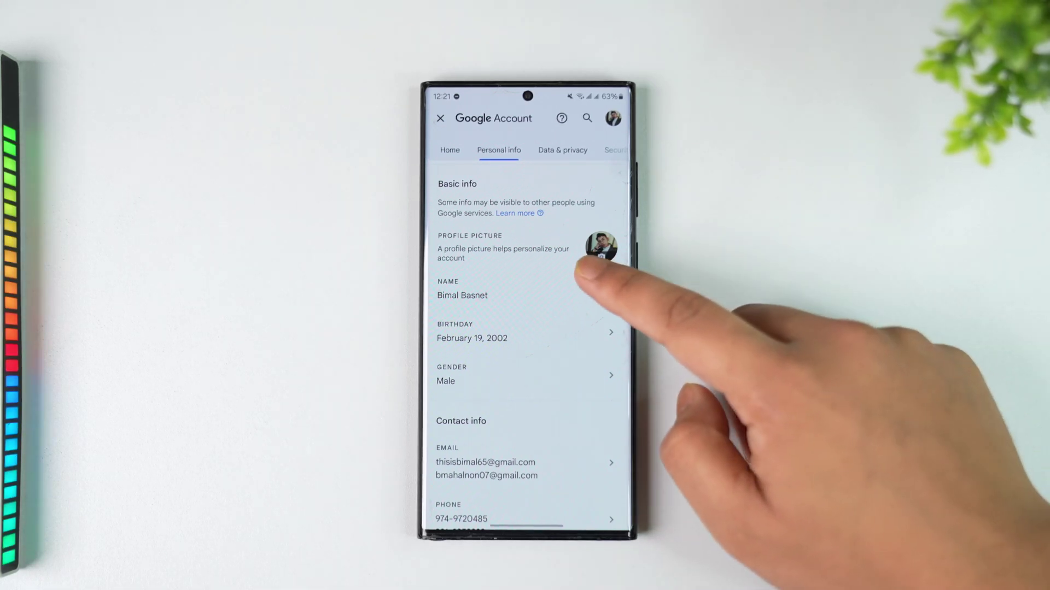
left_click(578, 283)
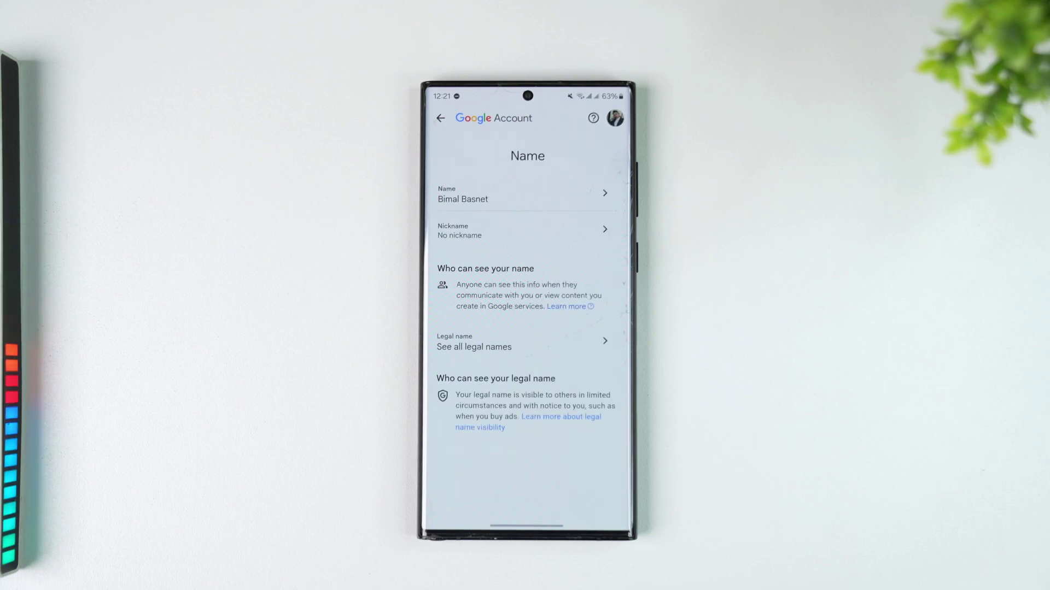
Step: Open the first and last name edit form, then close all apps from Recents
left_click(567, 197)
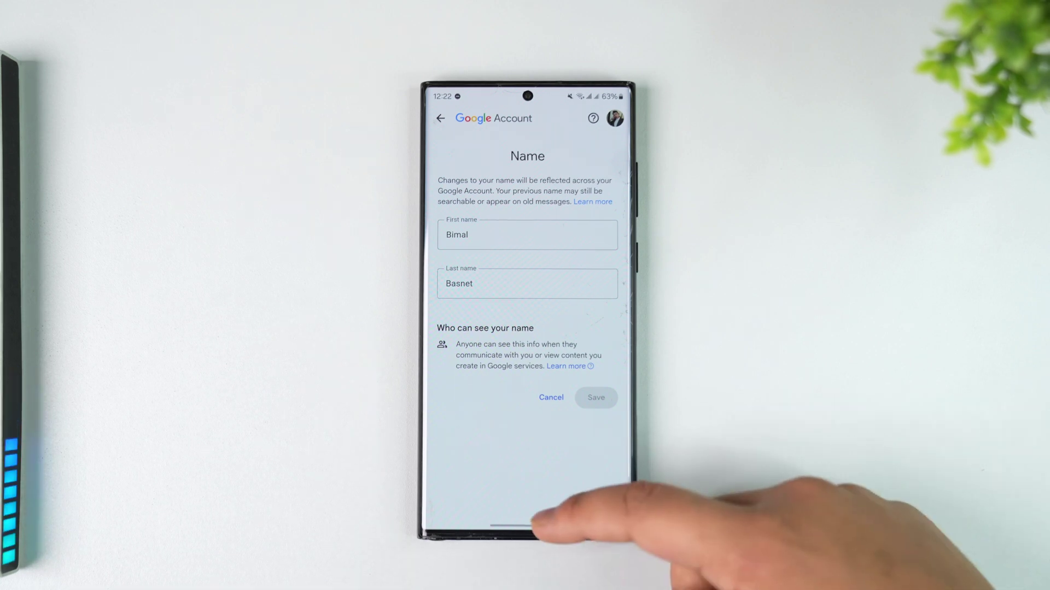
left_click_drag(527, 525, 543, 435)
left_click_drag(527, 528, 534, 410)
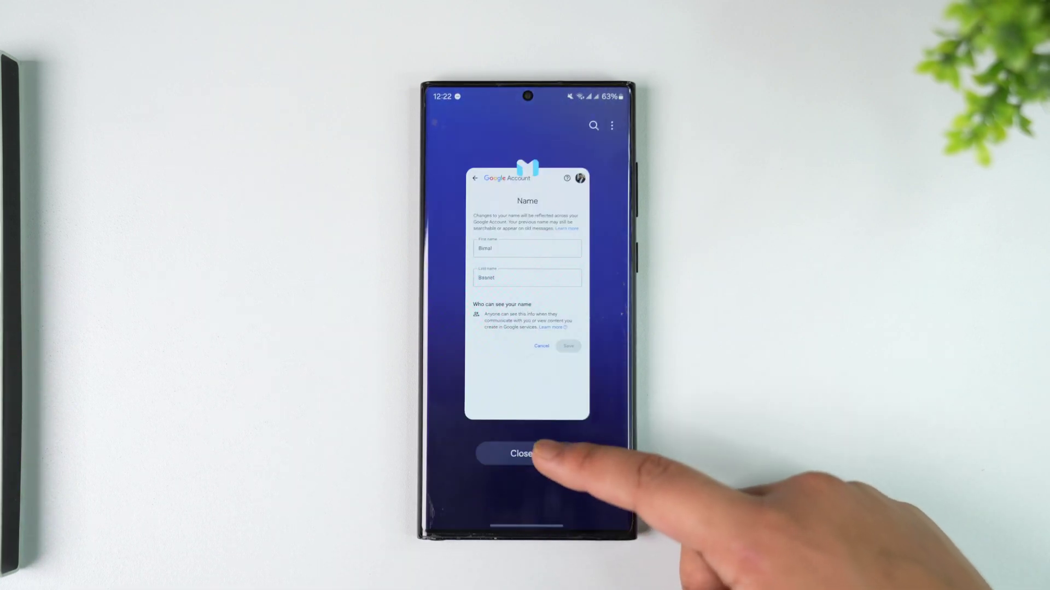
left_click(528, 450)
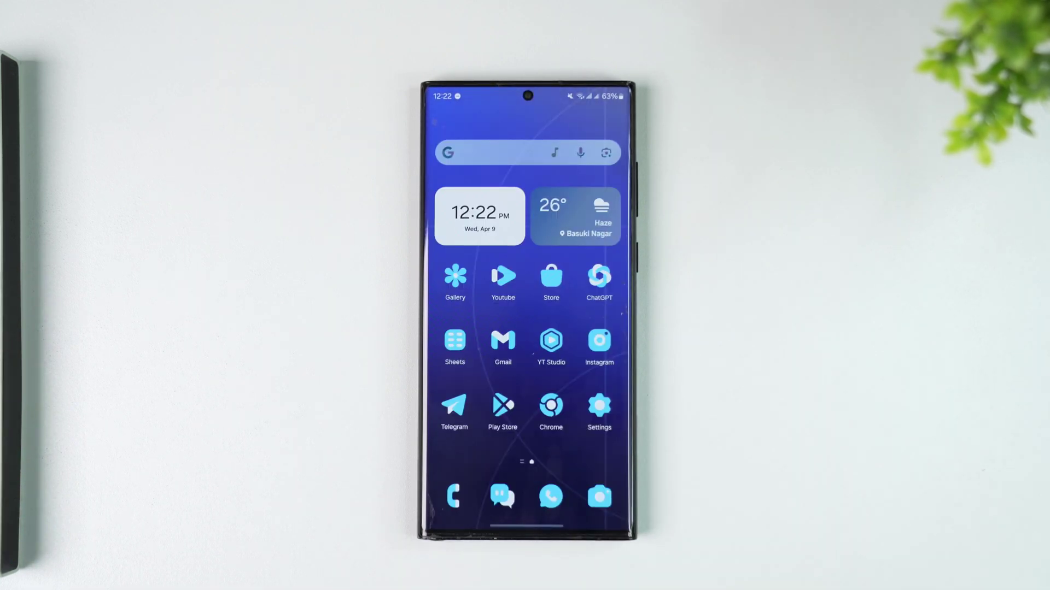